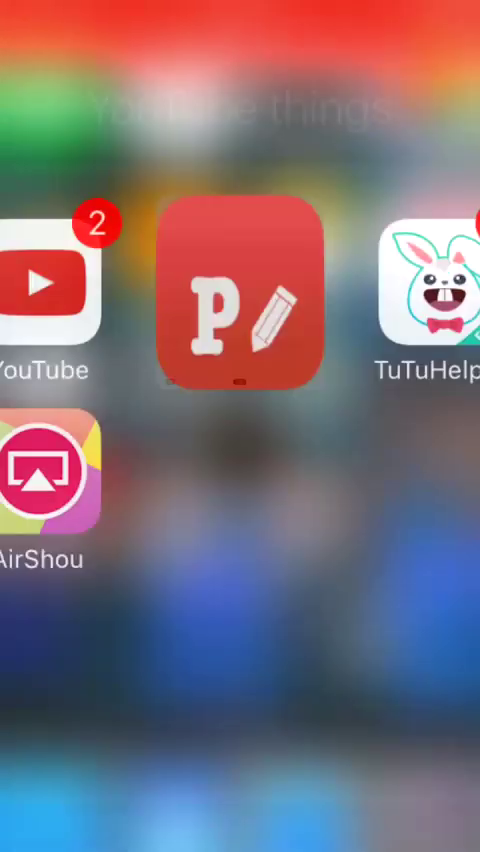
Leave Phonto, close the YouTube things folder, and reopen it from the home screen
key(super)
click(410, 372)
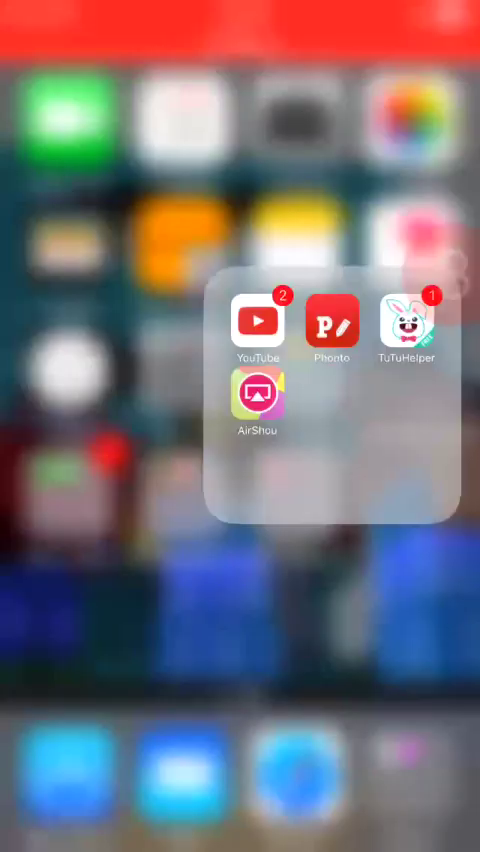
key(super)
Return to the Noteblock song edit page in Safari and browse Moments without choosing a photo
click(305, 771)
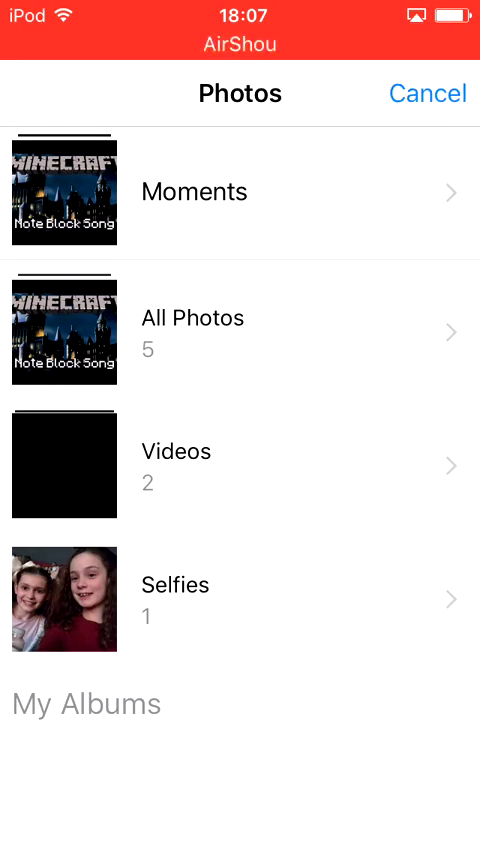
click(428, 93)
double_click(250, 300)
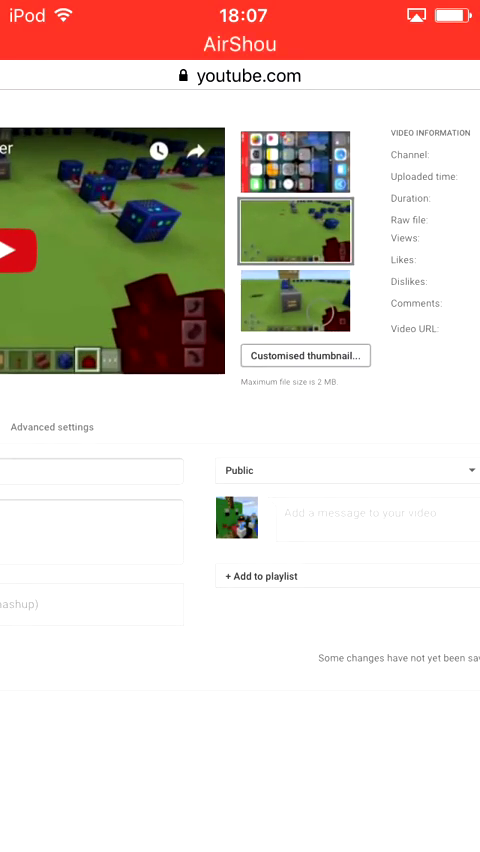
click(305, 355)
click(114, 670)
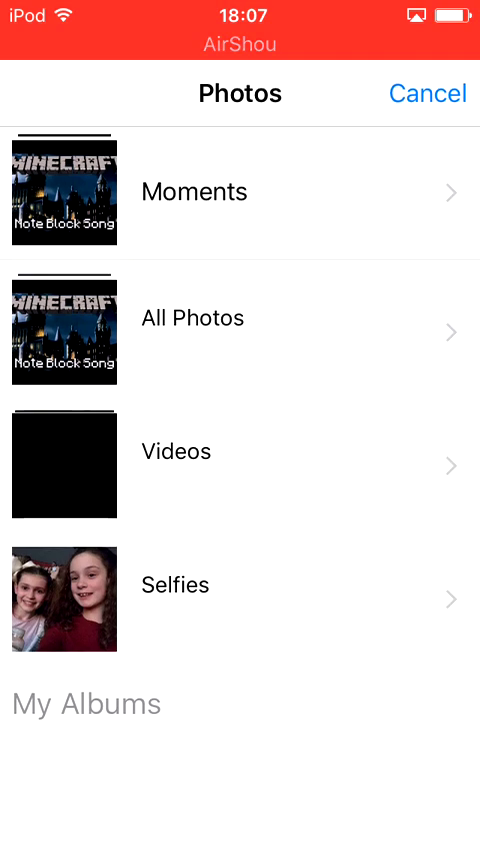
click(190, 191)
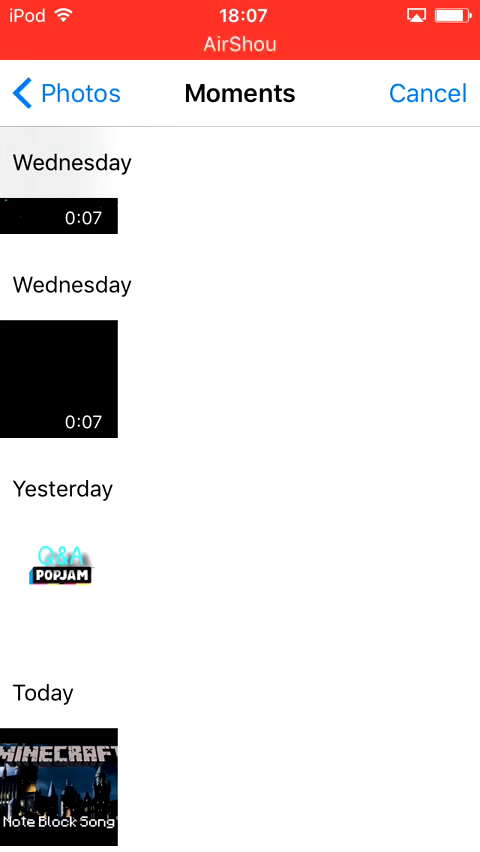
click(428, 93)
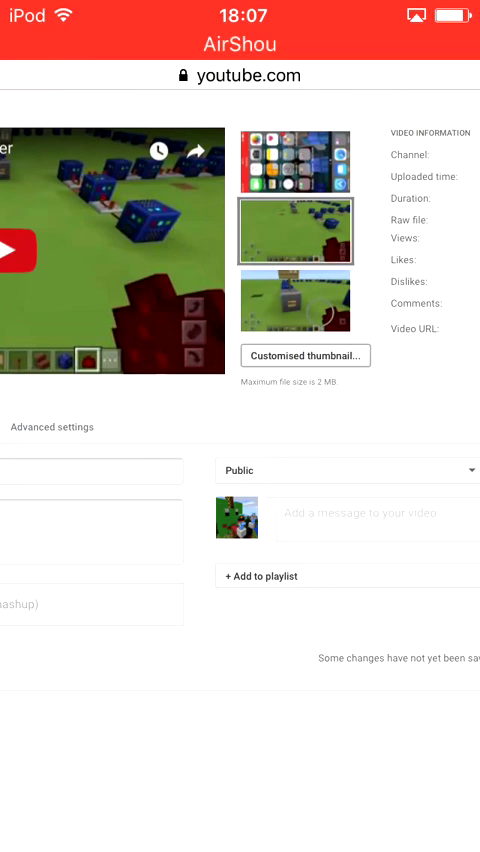
scroll(240, 300, left, 3)
Upload a photo from All Photos as the Noteblock song custom thumbnail
click(438, 355)
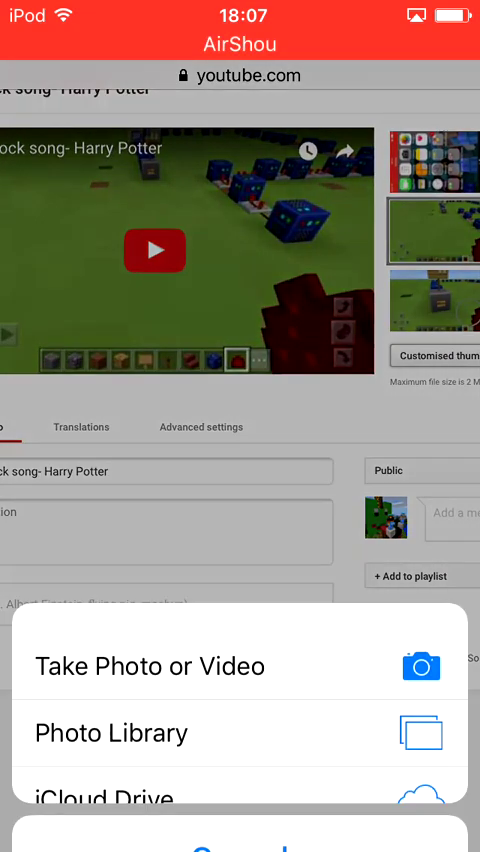
click(111, 672)
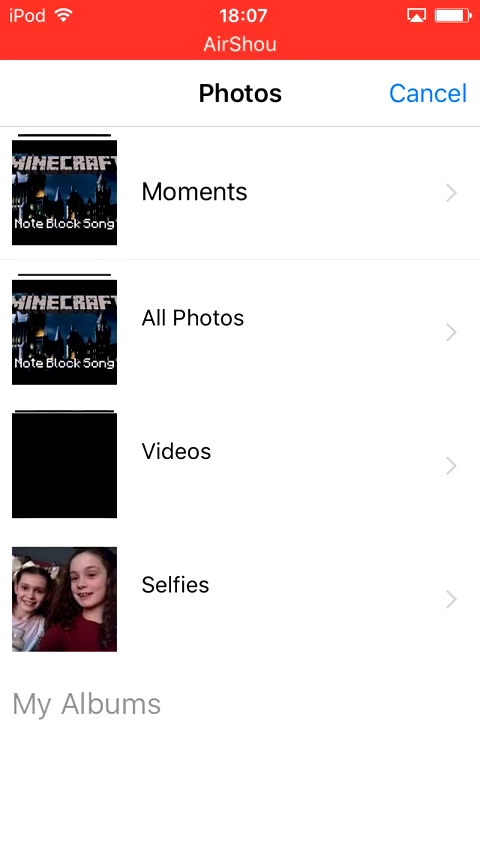
click(192, 332)
click(59, 307)
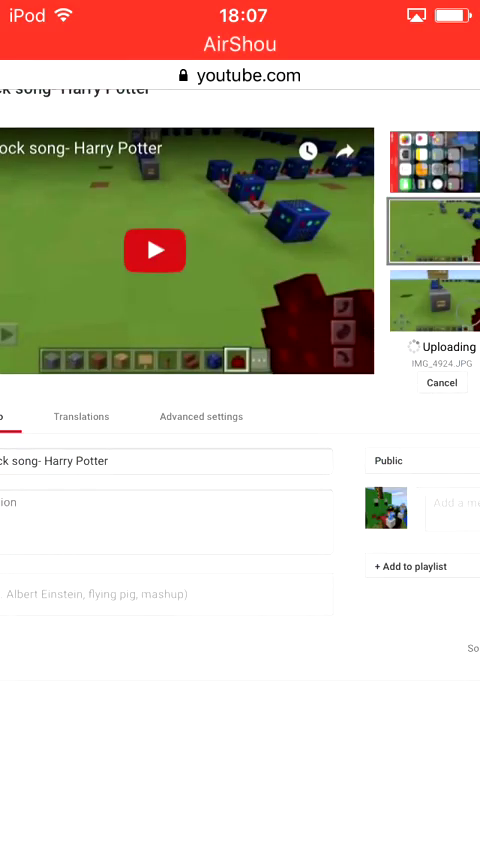
scroll(240, 400, down, 3)
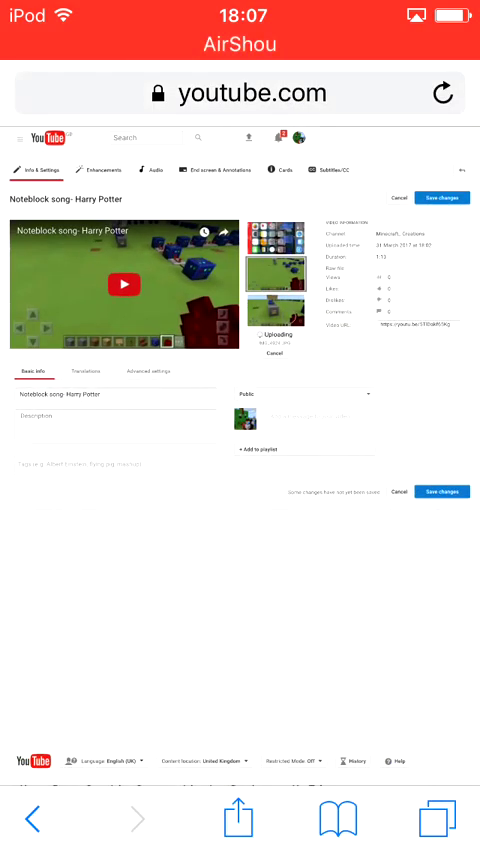
Save the edits to the Noteblock song- Harry Potter video
click(442, 198)
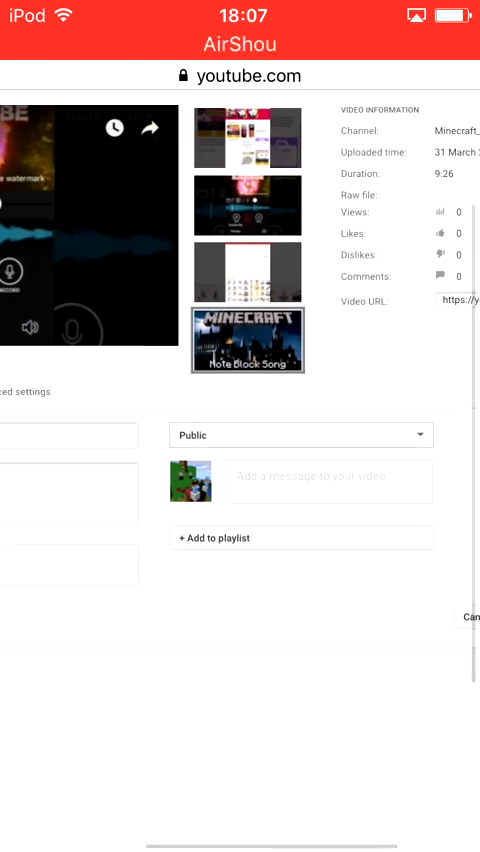
Replace the Popjam Q&A custom thumbnail with the POPJAM image from Moments and save
click(248, 339)
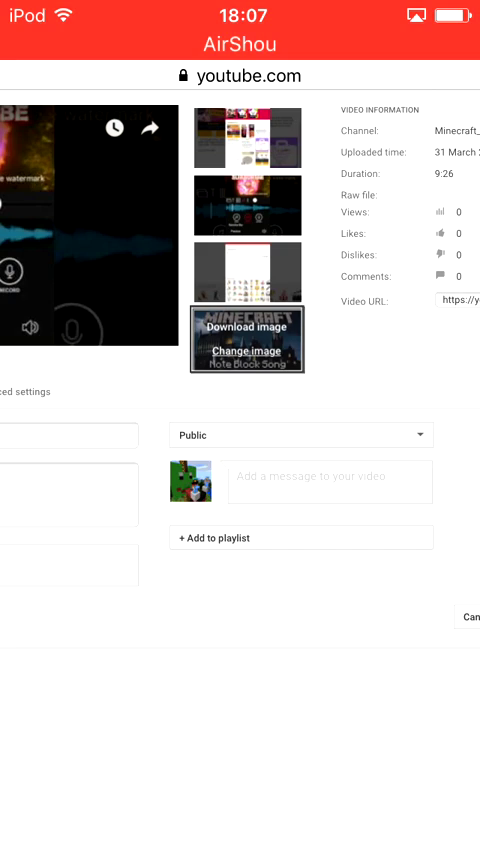
click(246, 351)
click(110, 673)
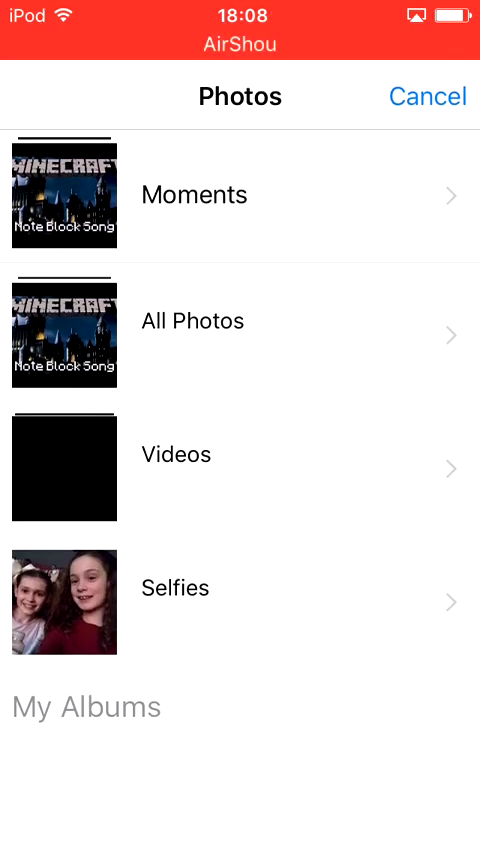
click(195, 195)
click(58, 785)
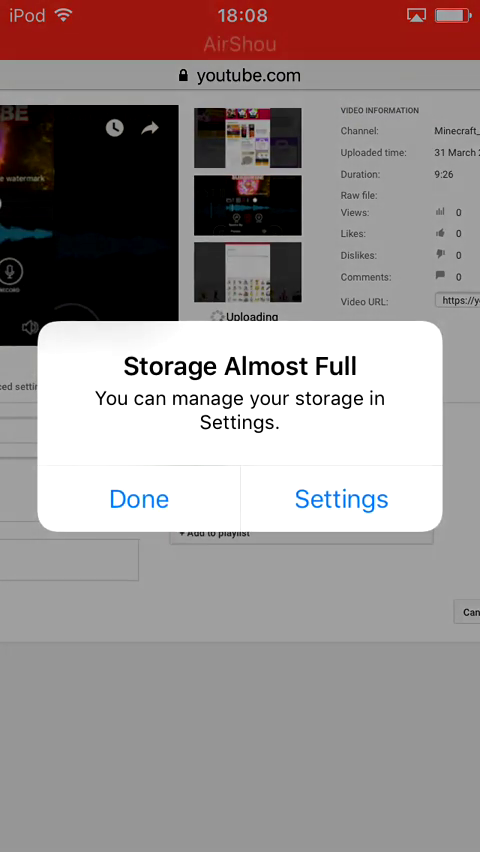
click(139, 500)
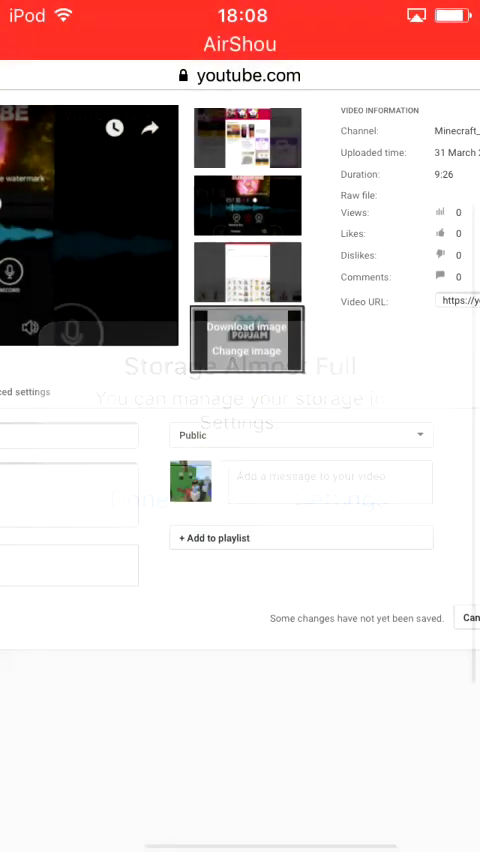
scroll(240, 400, right, 3)
click(405, 617)
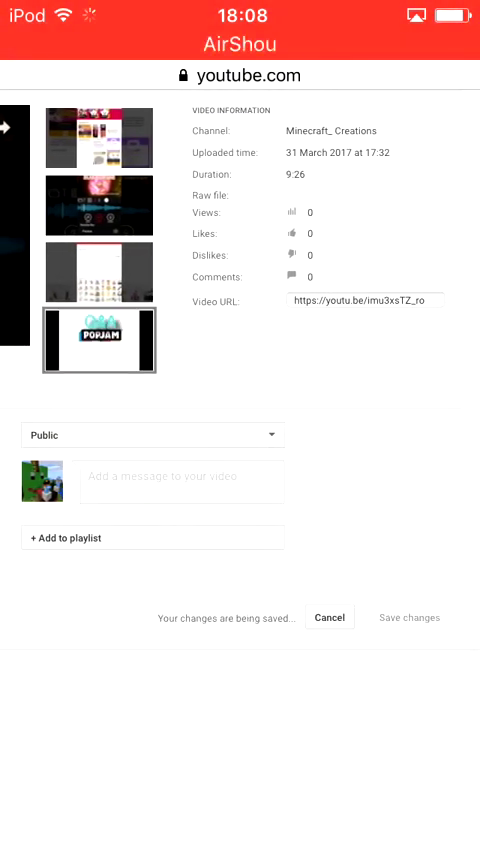
double_click(240, 400)
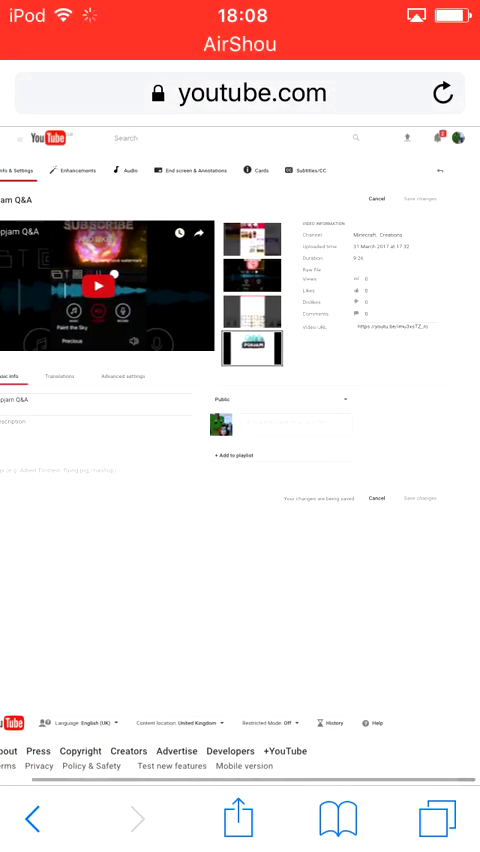
click(19, 139)
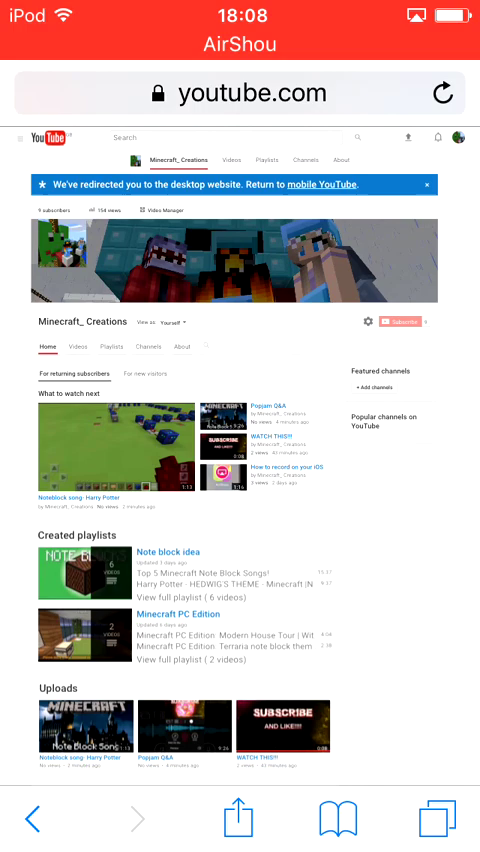
scroll(240, 400, up, 5)
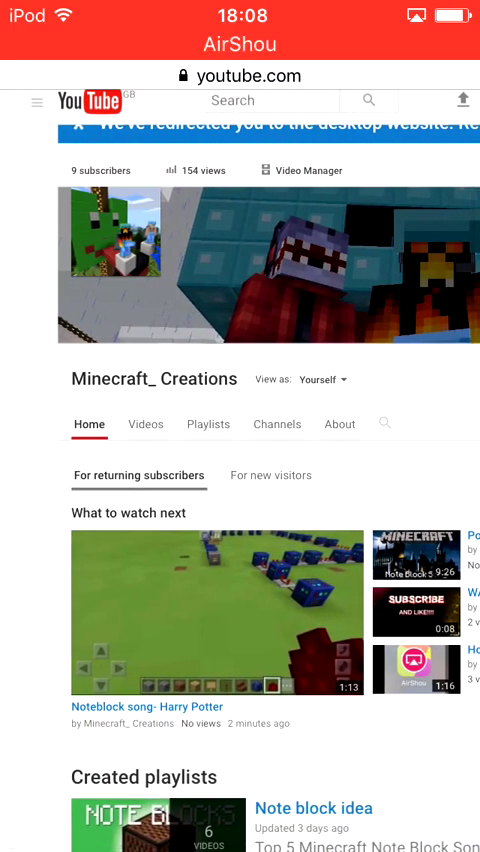
scroll(240, 500, down, 5)
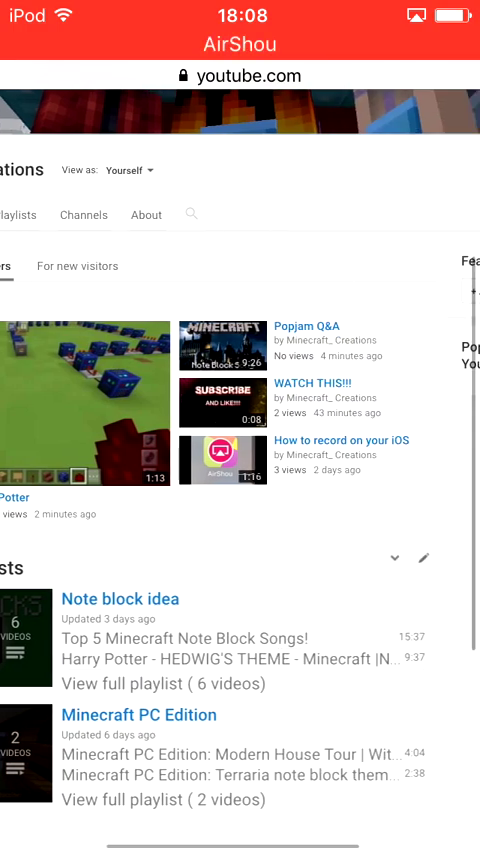
scroll(240, 400, down, 5)
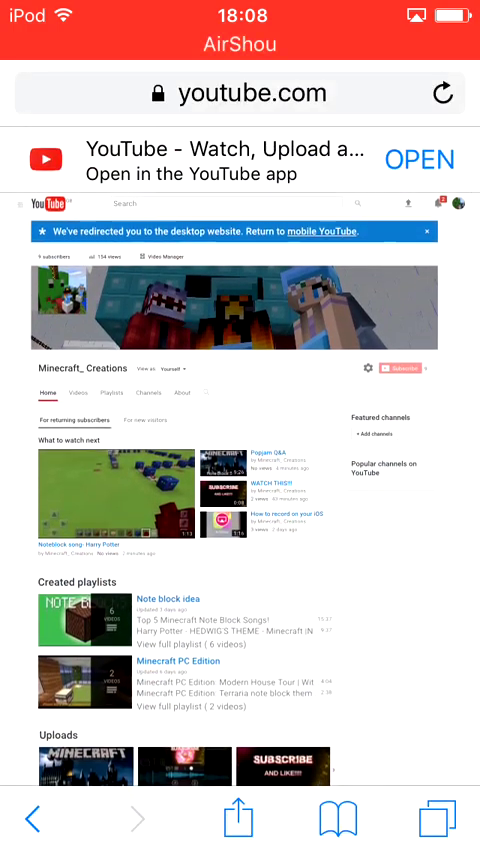
Open the Minecraft_ Creations channel's uploaded videos list
click(162, 256)
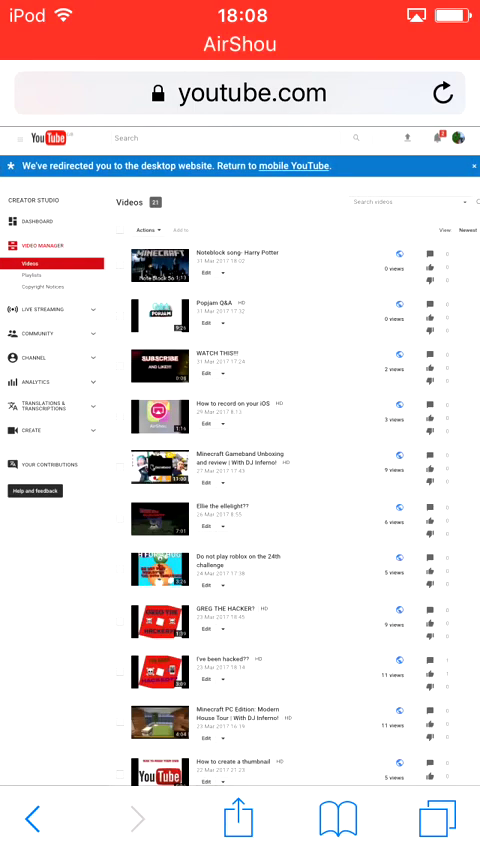
Check Frogland's copyright claim, then delete the cancelled Roblox PC: Shard Seekers upload
double_click(128, 225)
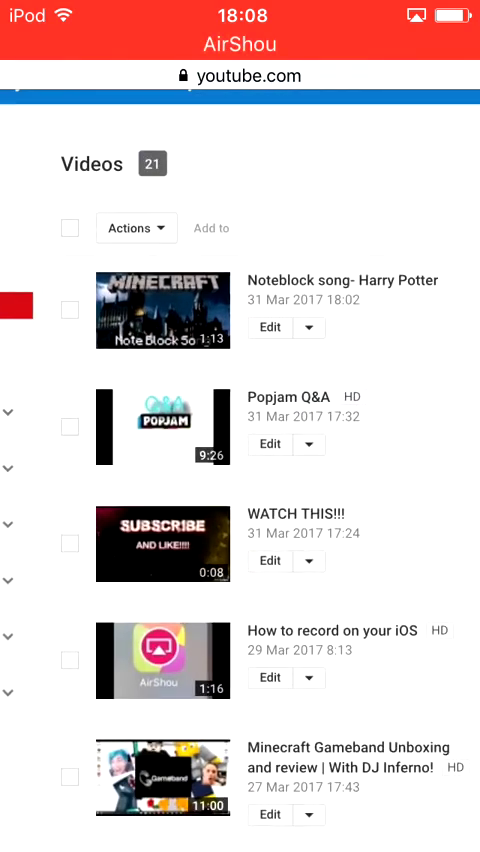
scroll(240, 450, right, 5)
scroll(240, 450, right, 3)
double_click(240, 450)
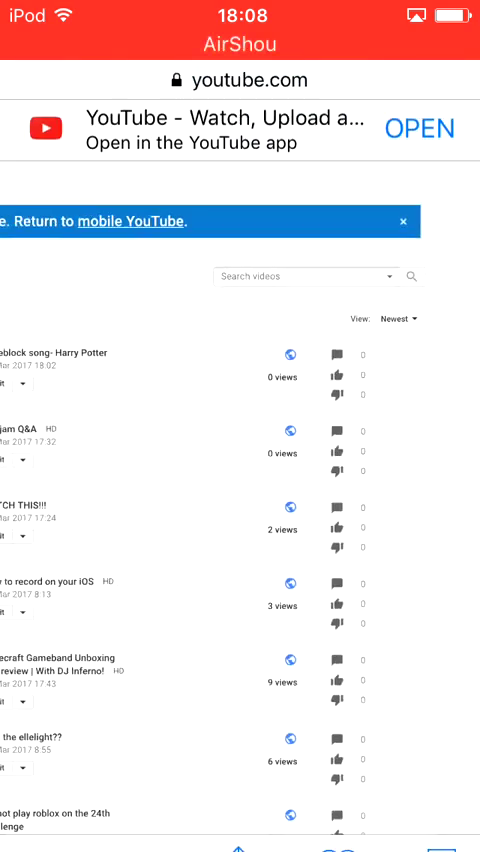
scroll(240, 450, down, 4)
scroll(240, 450, down, 5)
scroll(240, 450, down, 5)
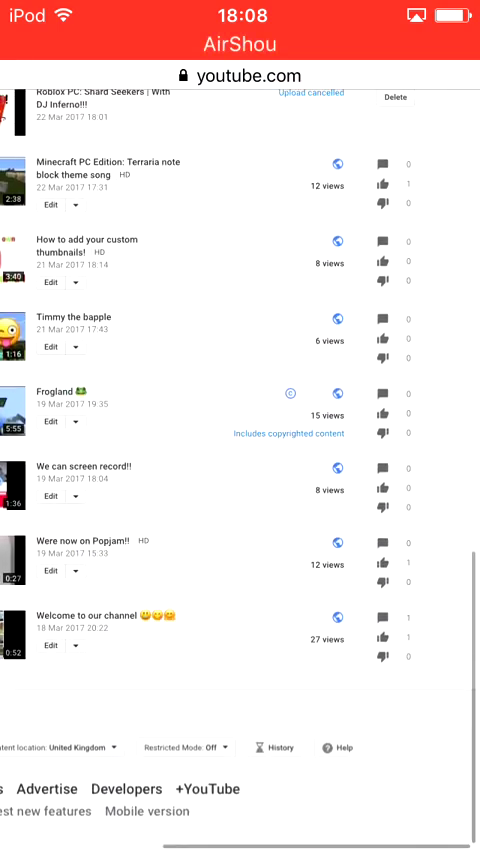
scroll(240, 400, left, 3)
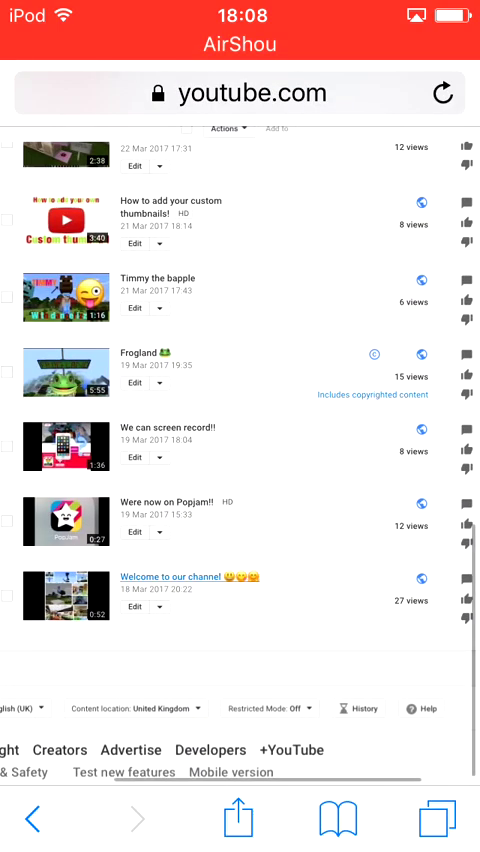
scroll(215, 420, up, 2)
scroll(215, 420, up, 2)
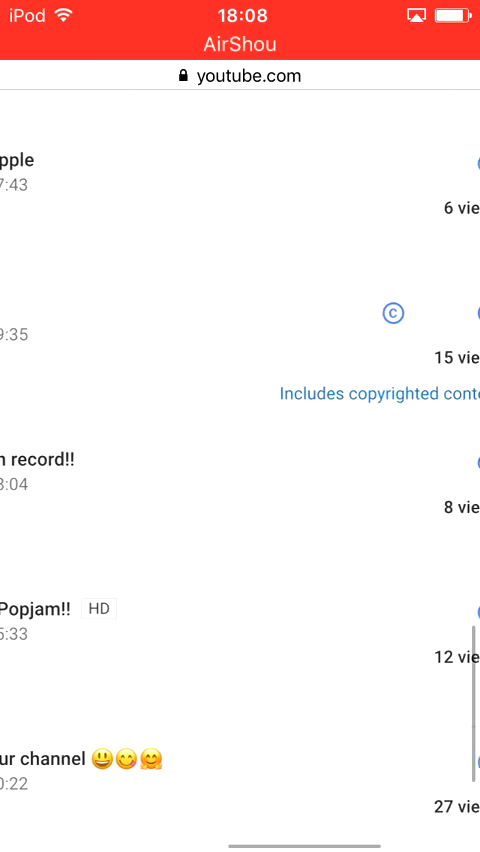
scroll(215, 420, up, 2)
scroll(215, 420, up, 2)
scroll(240, 450, down, 3)
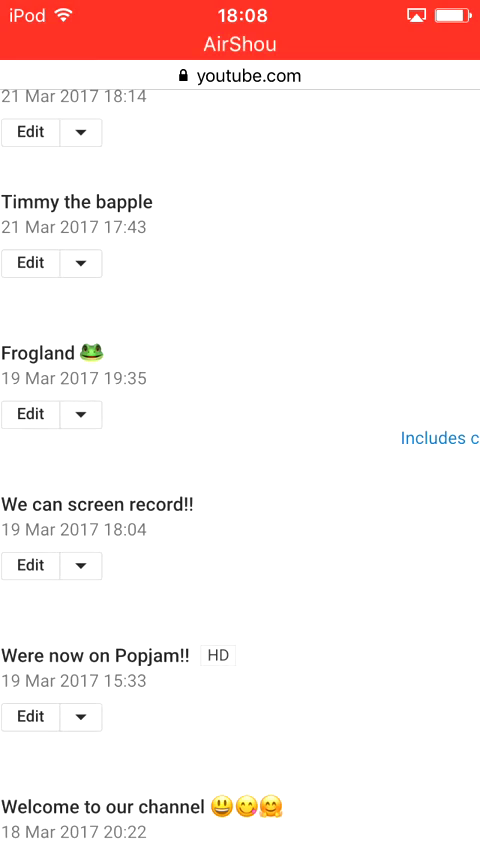
scroll(240, 450, left, 3)
scroll(240, 450, down, 3)
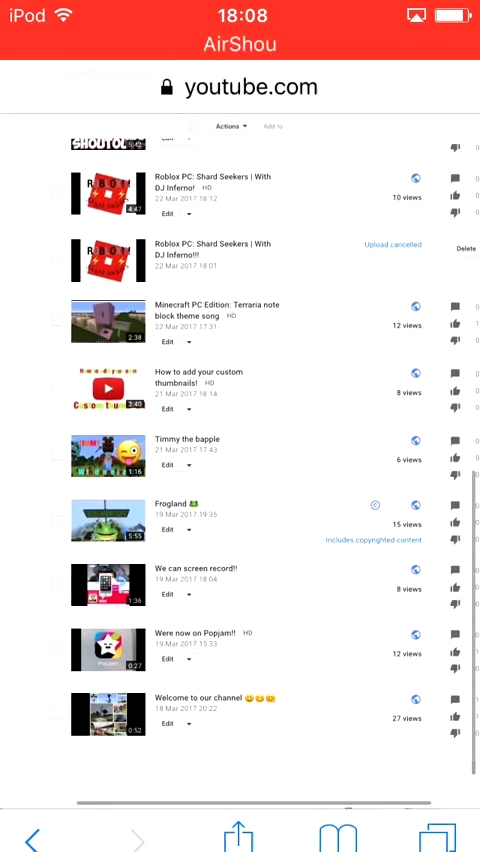
scroll(240, 450, down, 3)
scroll(240, 450, right, 2)
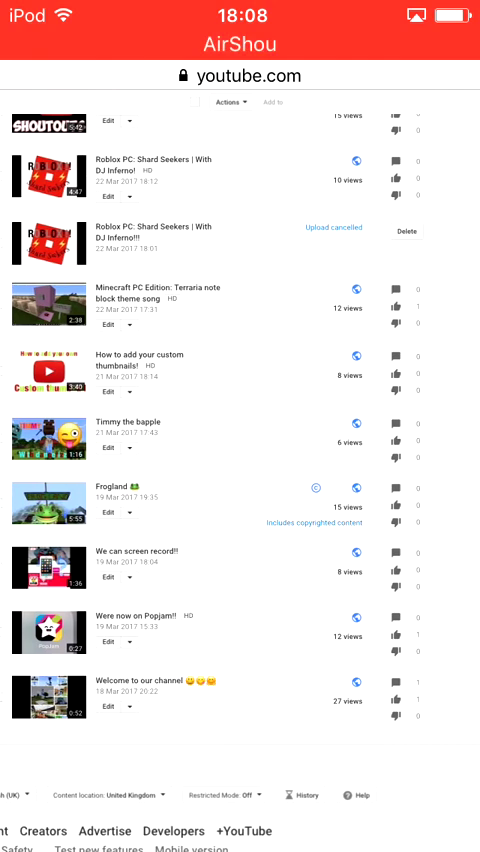
scroll(240, 450, up, 1)
click(312, 525)
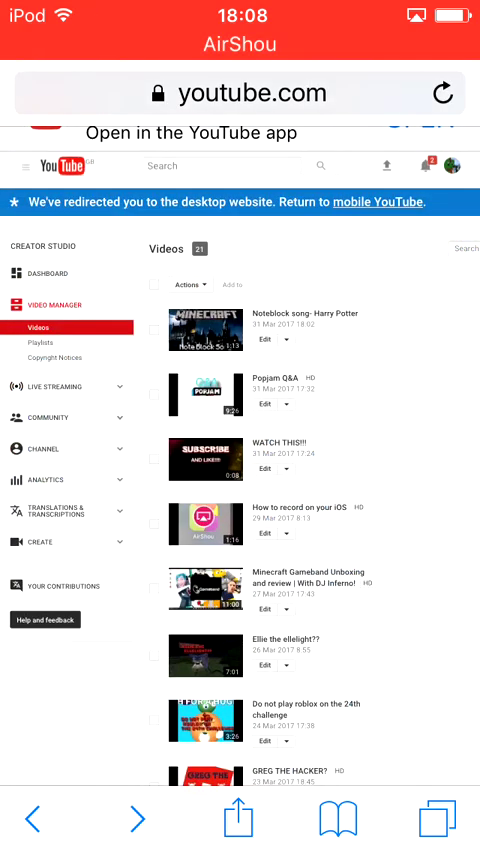
scroll(240, 450, down, 5)
scroll(240, 450, right, 5)
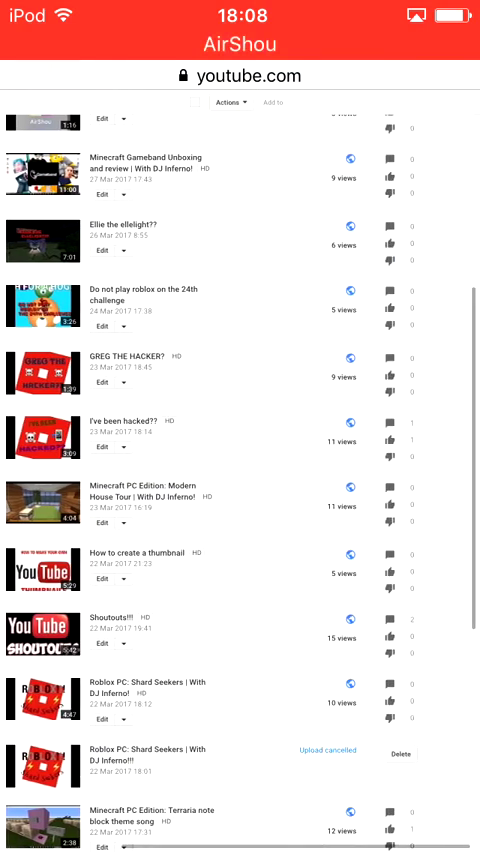
scroll(240, 450, down, 5)
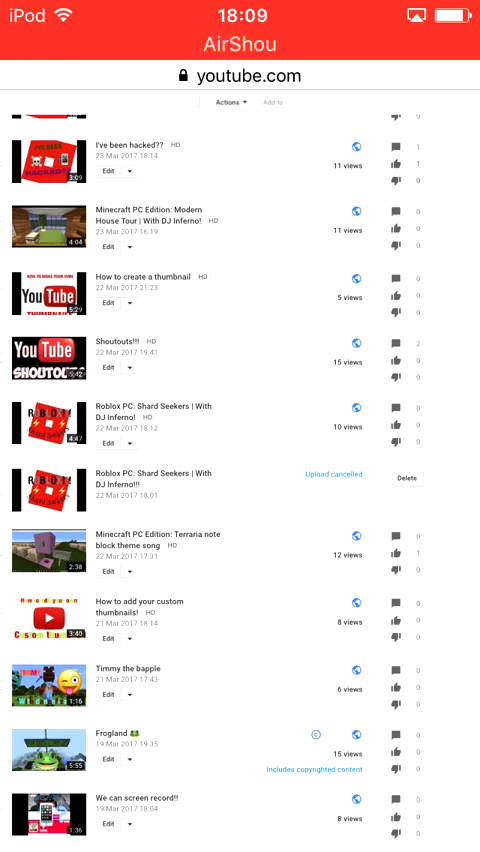
scroll(240, 450, down, 3)
scroll(120, 400, up, 5)
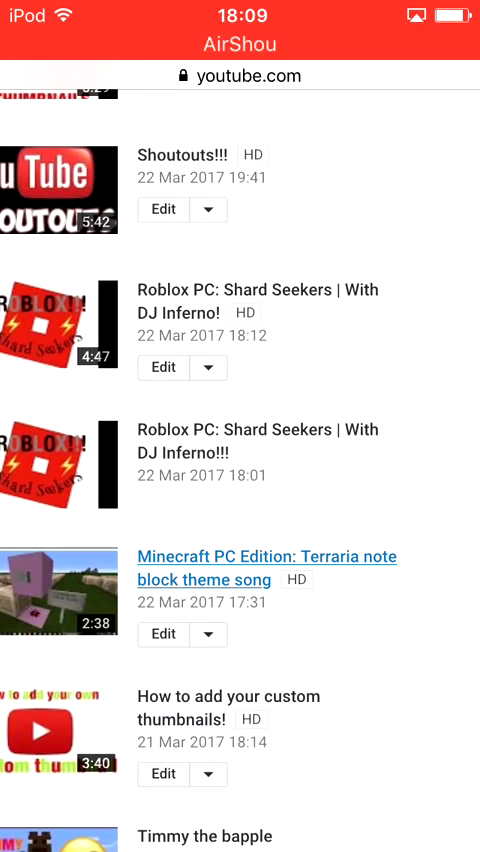
scroll(240, 450, right, 5)
click(326, 440)
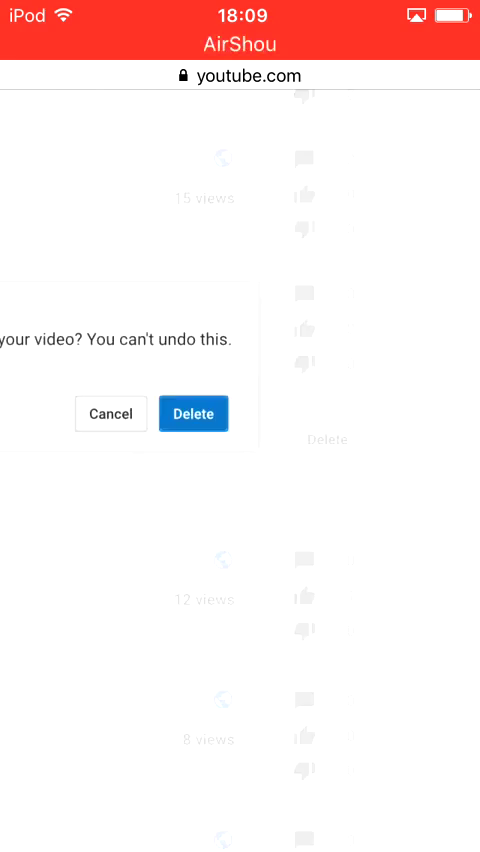
click(193, 413)
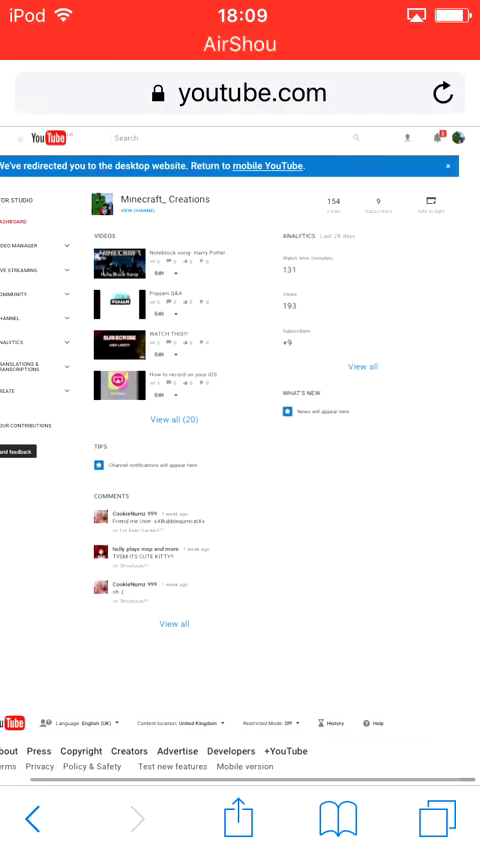
Look over the channel dashboard and header, then go to My channel from the guide
double_click(170, 300)
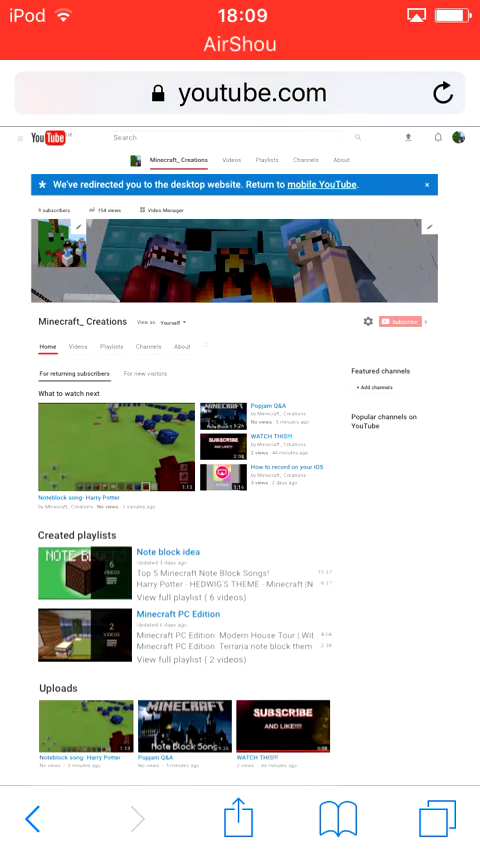
double_click(150, 300)
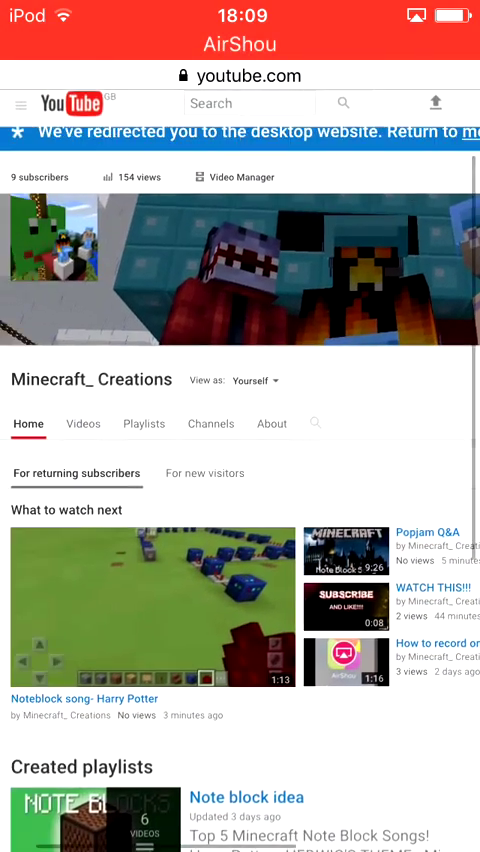
double_click(200, 480)
double_click(240, 450)
scroll(240, 450, up, 2)
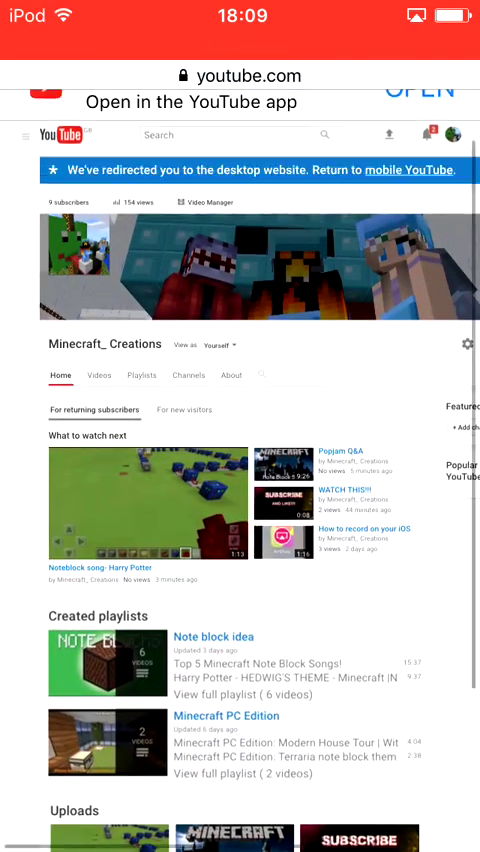
click(25, 208)
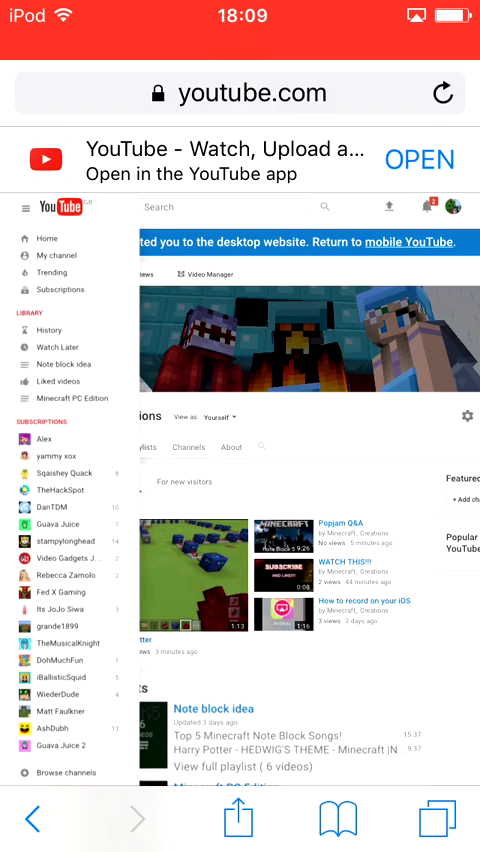
scroll(60, 350, down, 1)
double_click(250, 400)
double_click(240, 400)
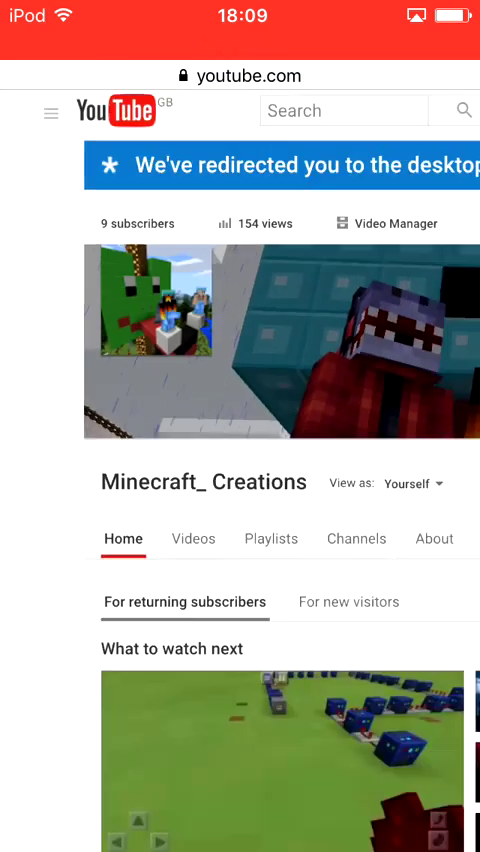
click(33, 166)
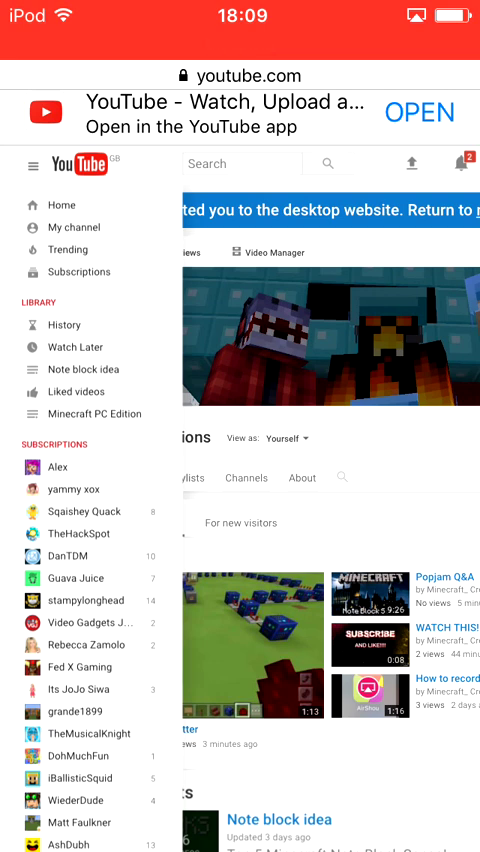
click(74, 227)
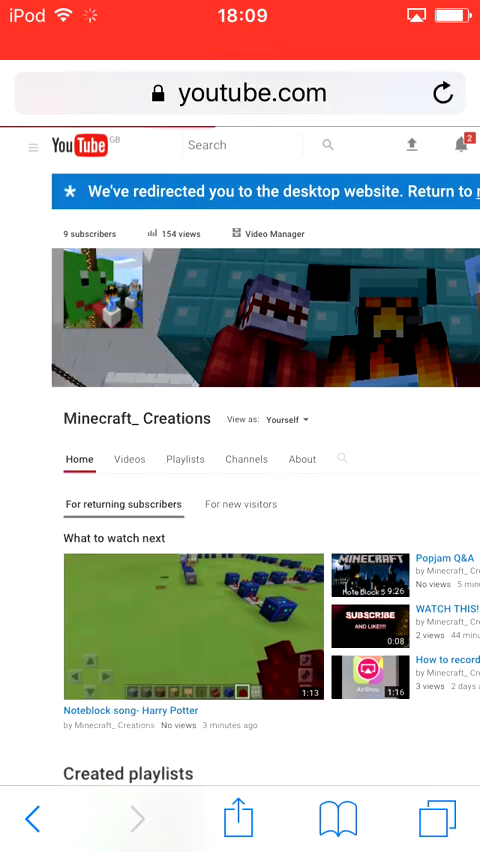
scroll(240, 450, right, 3)
scroll(240, 450, left, 3)
scroll(240, 450, down, 3)
scroll(240, 450, down, 3)
scroll(240, 450, down, 5)
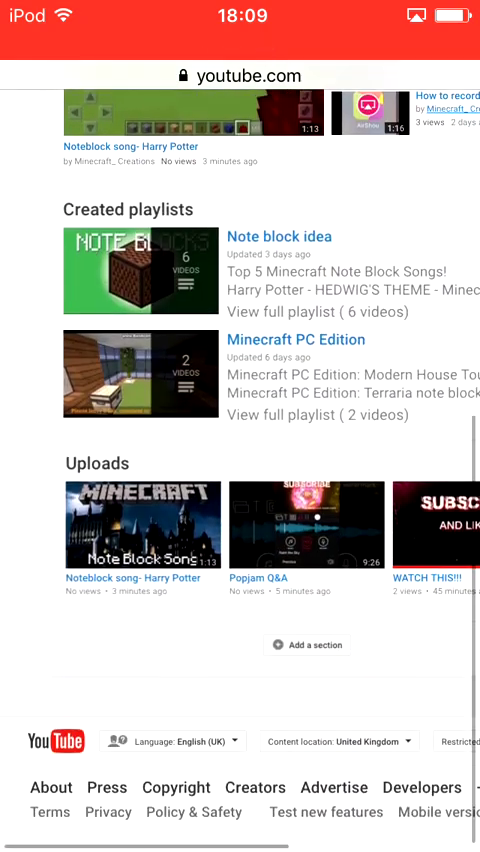
scroll(240, 450, up, 5)
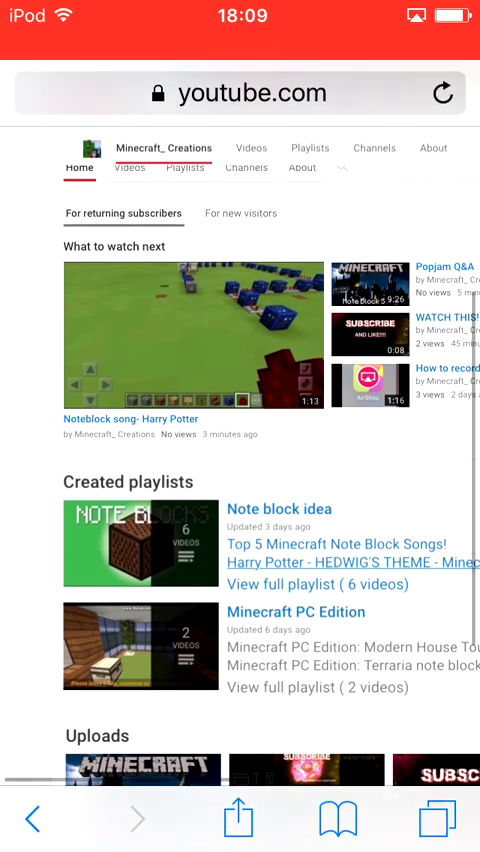
scroll(240, 450, down, 5)
scroll(240, 450, up, 5)
scroll(240, 400, up, 3)
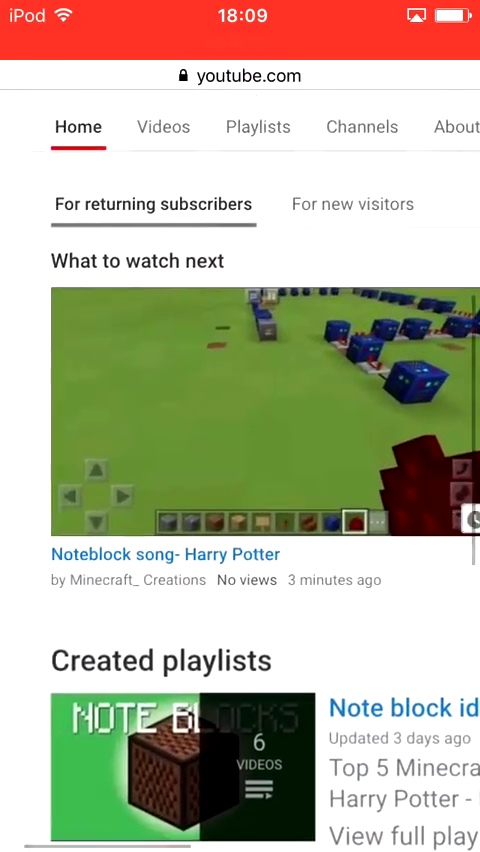
scroll(240, 400, up, 3)
scroll(240, 400, down, 5)
scroll(240, 450, down, 3)
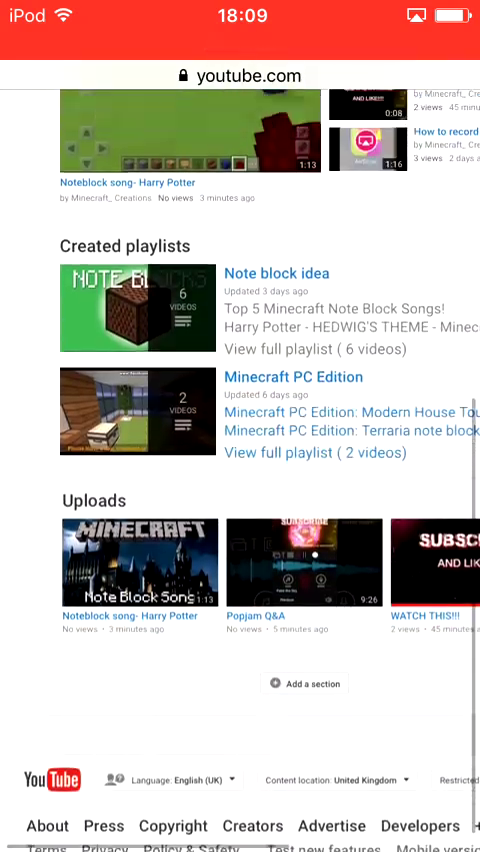
scroll(240, 450, up, 2)
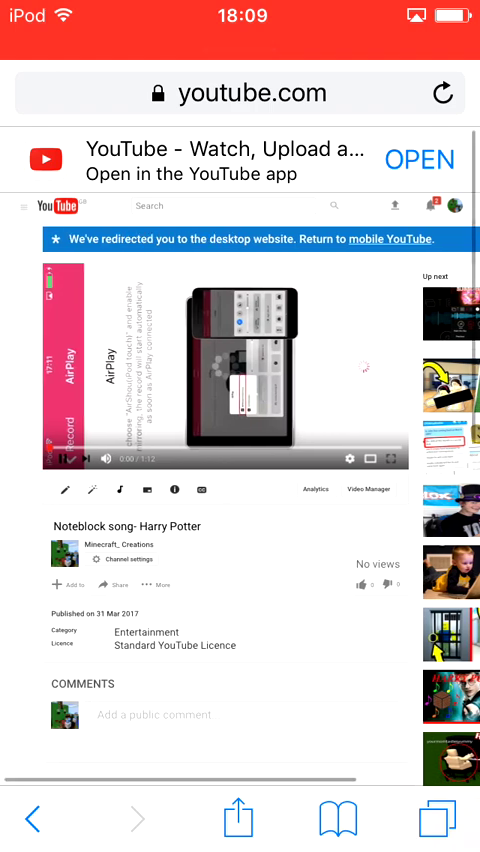
scroll(160, 370, up, 3)
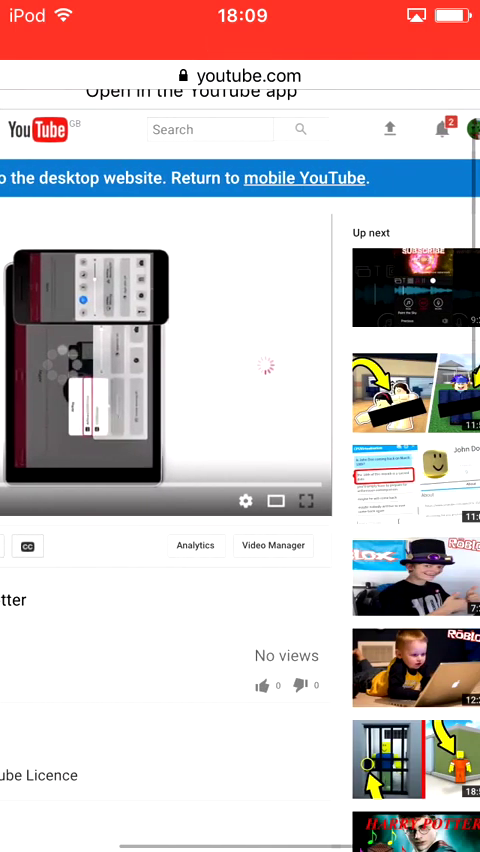
scroll(240, 480, up, 5)
scroll(240, 400, down, 3)
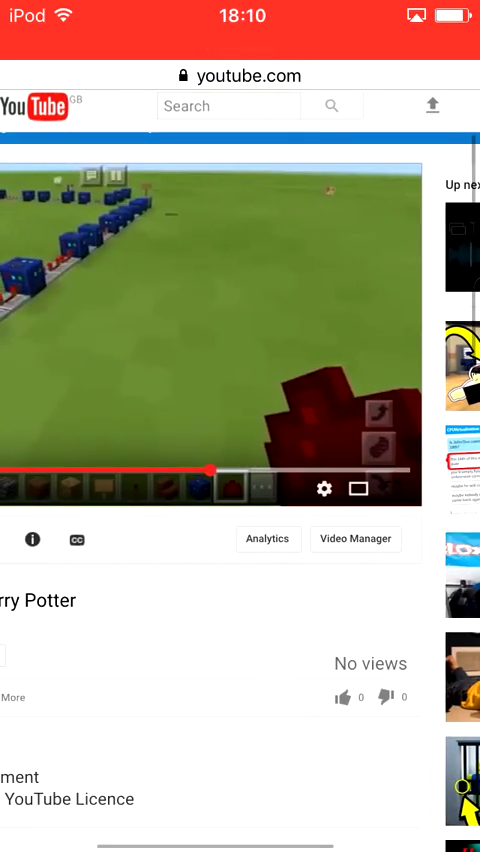
scroll(240, 300, up, 3)
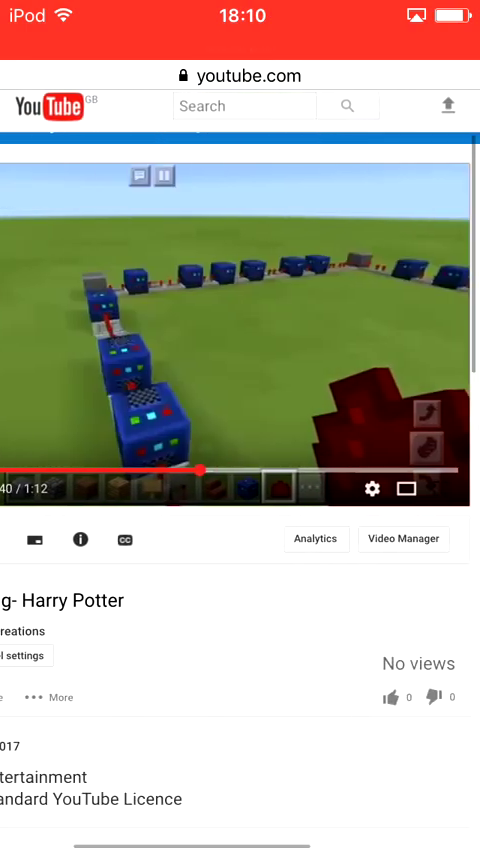
scroll(240, 400, down, 5)
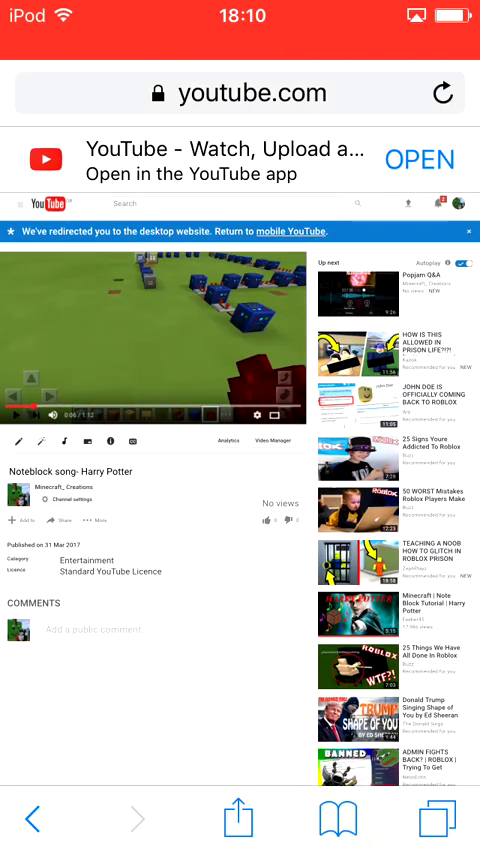
scroll(160, 330, up, 3)
scroll(160, 330, up, 2)
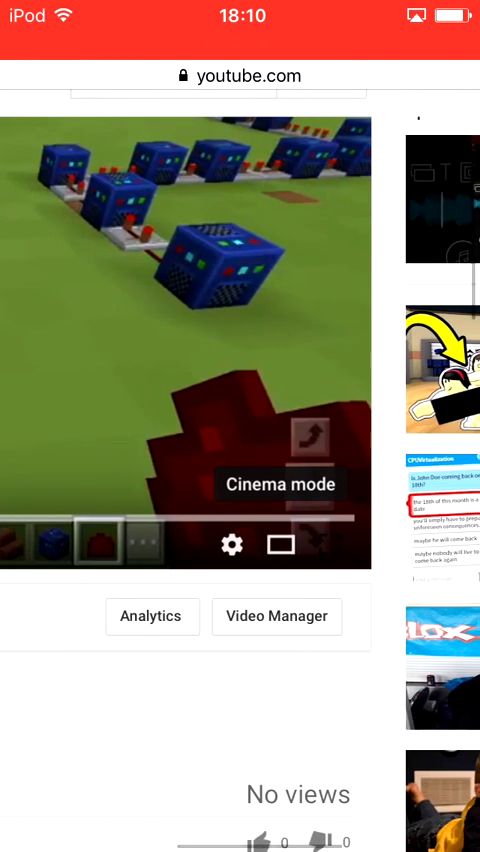
scroll(240, 400, down, 5)
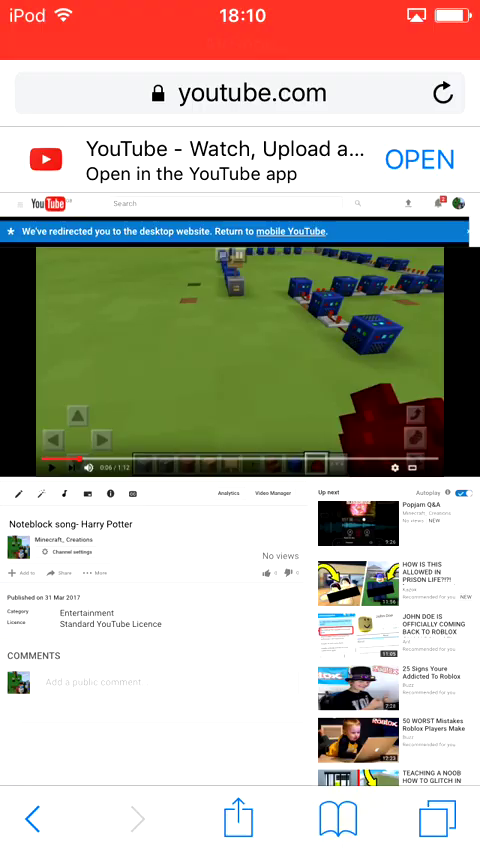
Leave Safari for the iOS home screen after the Noteblock song plays briefly
key(super)
Launch AirShou from the YouTube things folder to view the running recording
click(413, 375)
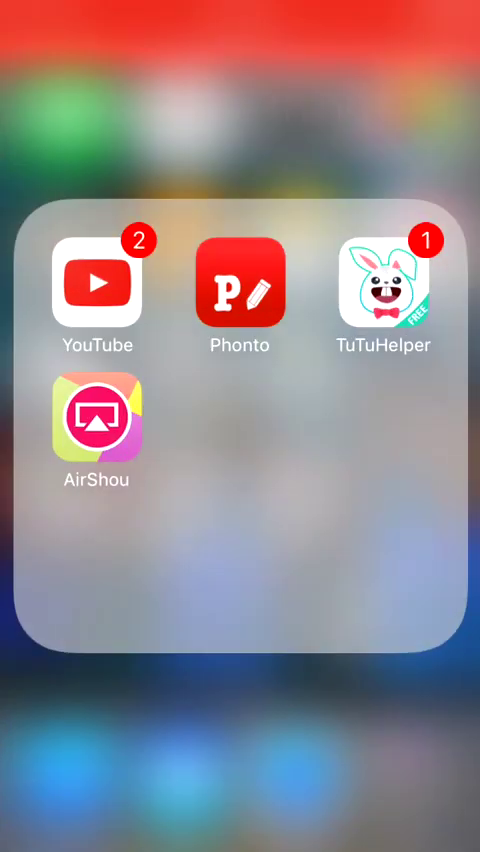
click(95, 438)
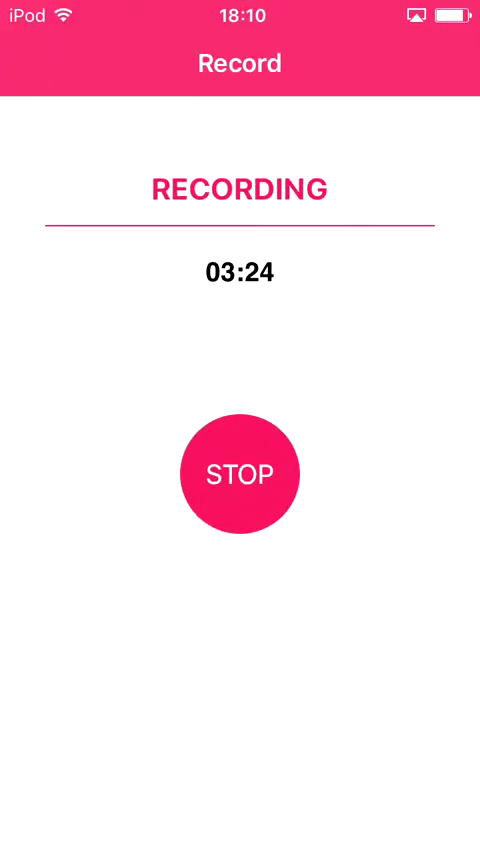